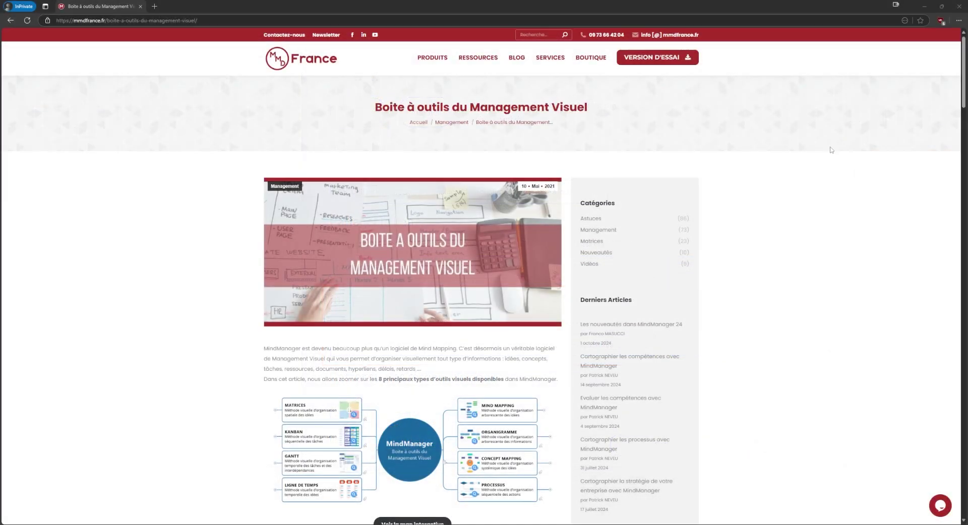
Scroll down the 'Boite à outils du Management Visuel' article to the embedded MindManager map viewer
drag(961, 63, 914, 363)
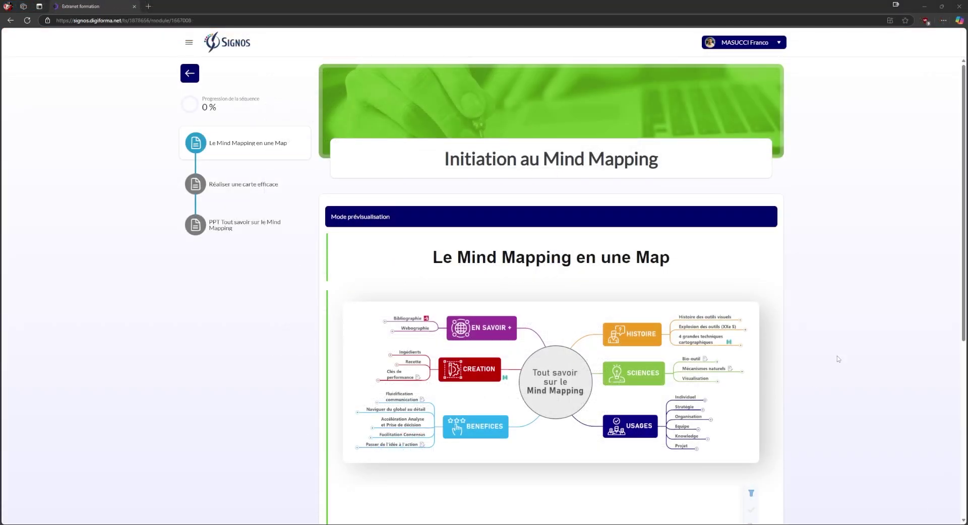
Zoom into the embedded map and preview the Histoire, timeline and BENEFICES topic images
scroll(844, 194, down, 6)
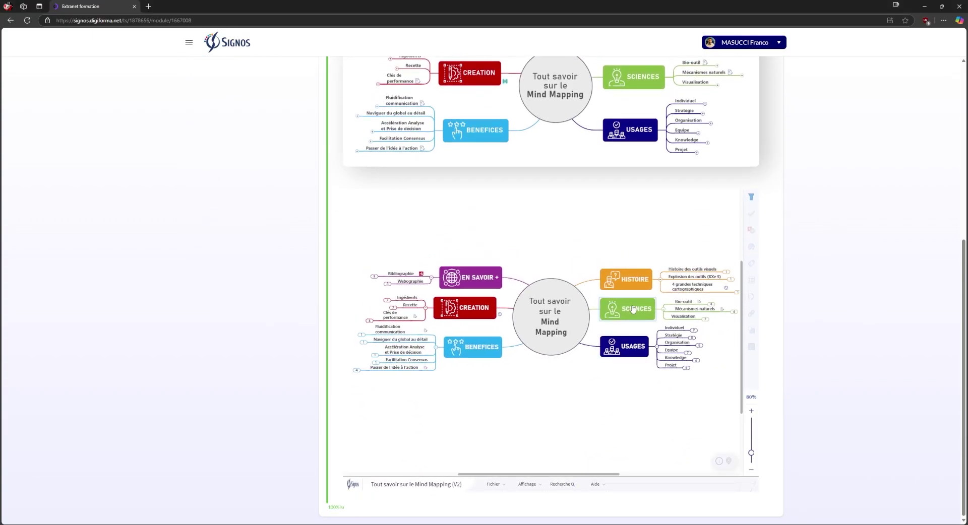
click(725, 272)
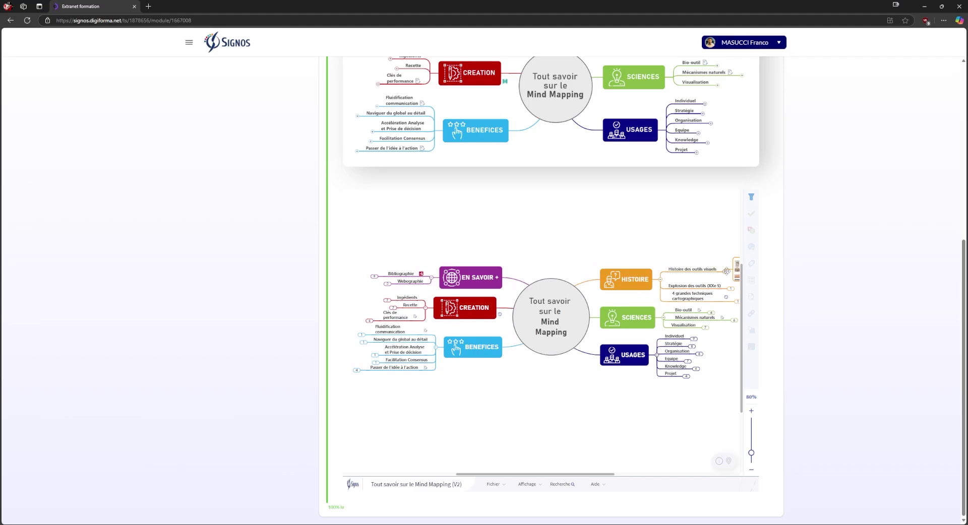
click(751, 412)
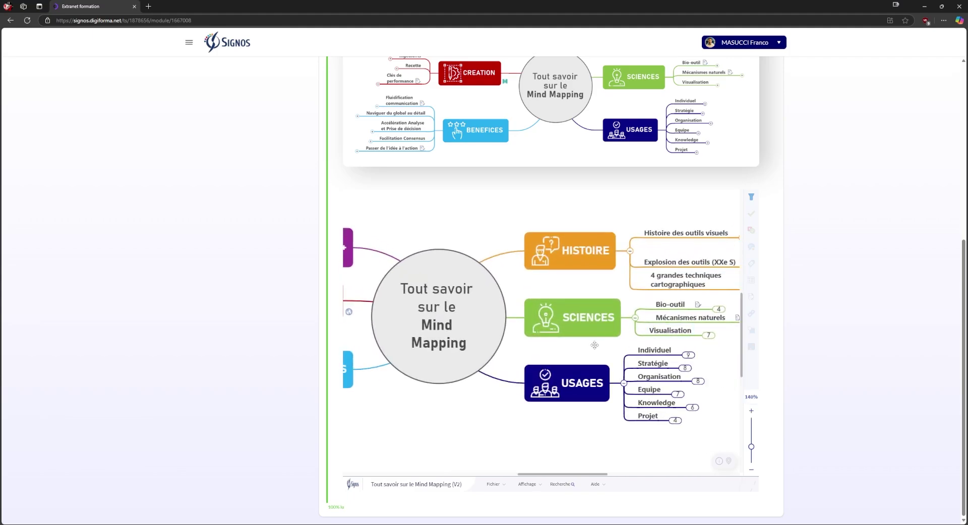
scroll(689, 275, up, 3)
click(689, 275)
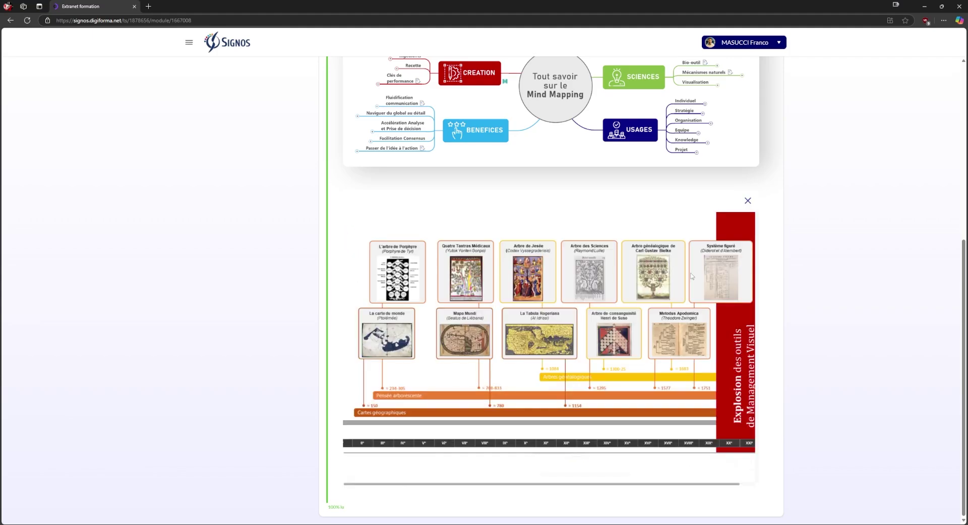
click(748, 201)
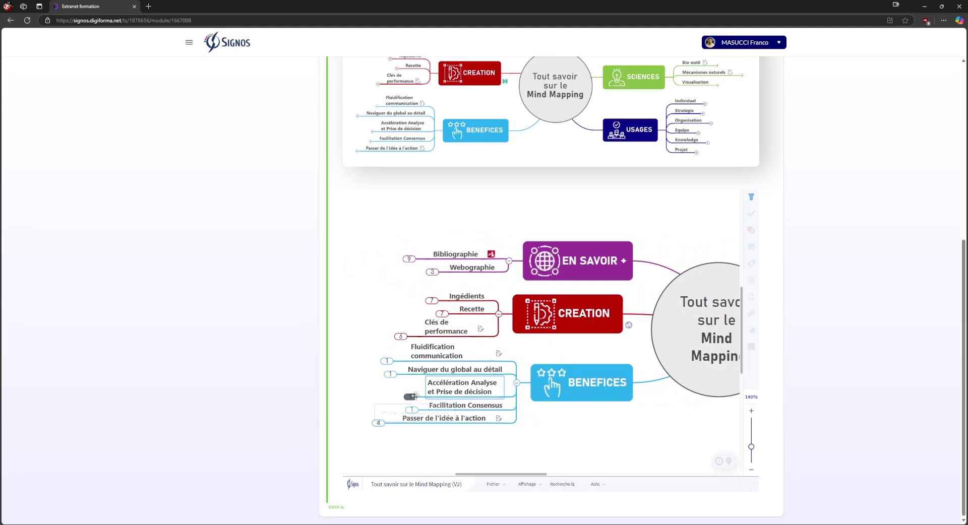
click(378, 397)
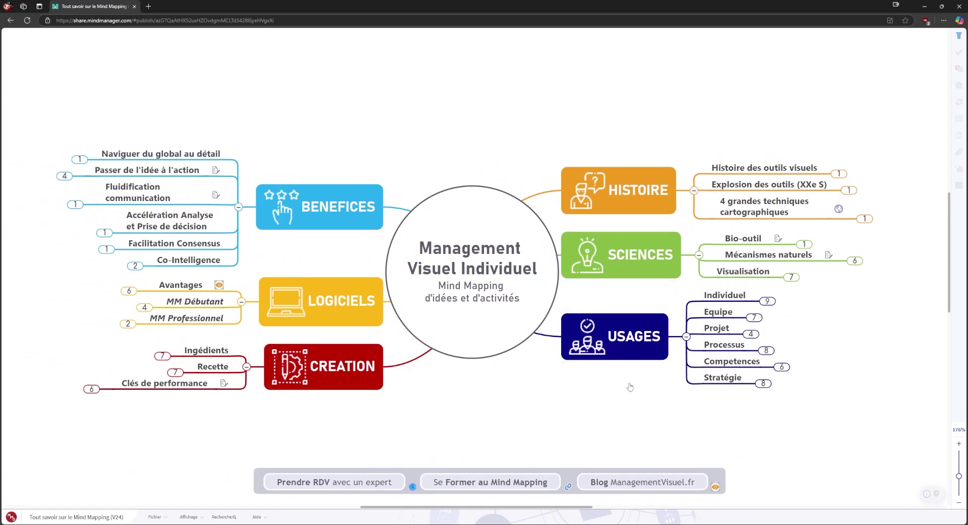
click(839, 174)
mouse_move(826, 148)
mouse_down()
mouse_move(726, 149)
mouse_move(818, 142)
mouse_up()
click(826, 169)
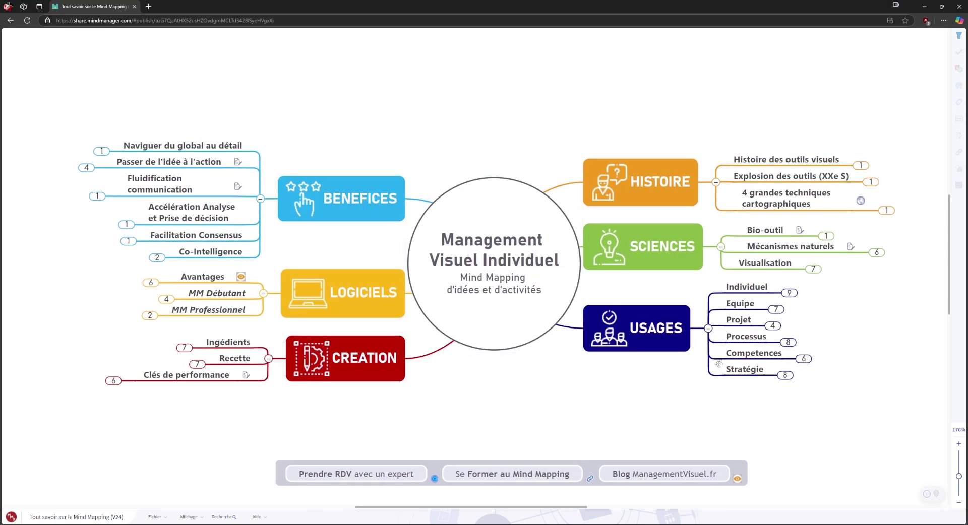
click(784, 376)
click(782, 377)
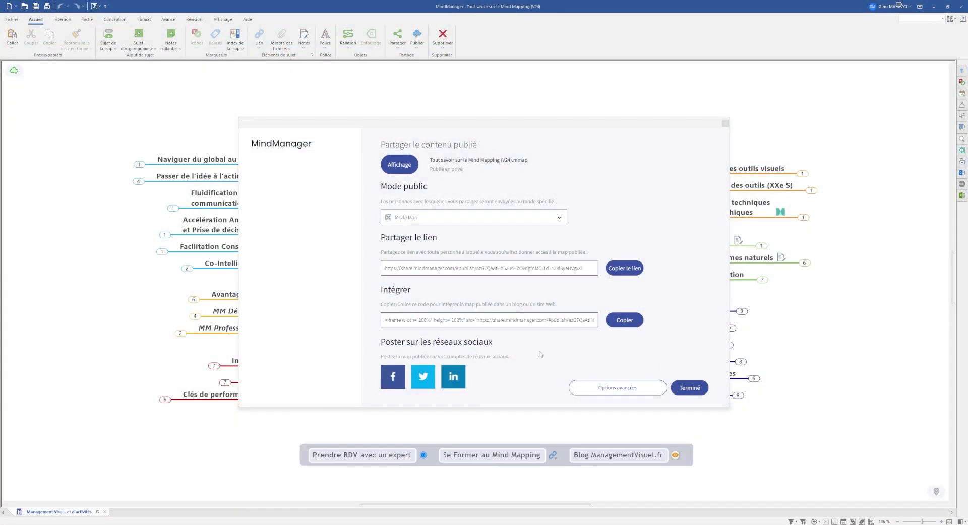
Share the published map on LinkedIn with the post text 'Voici ma nouvelle map !'
click(453, 379)
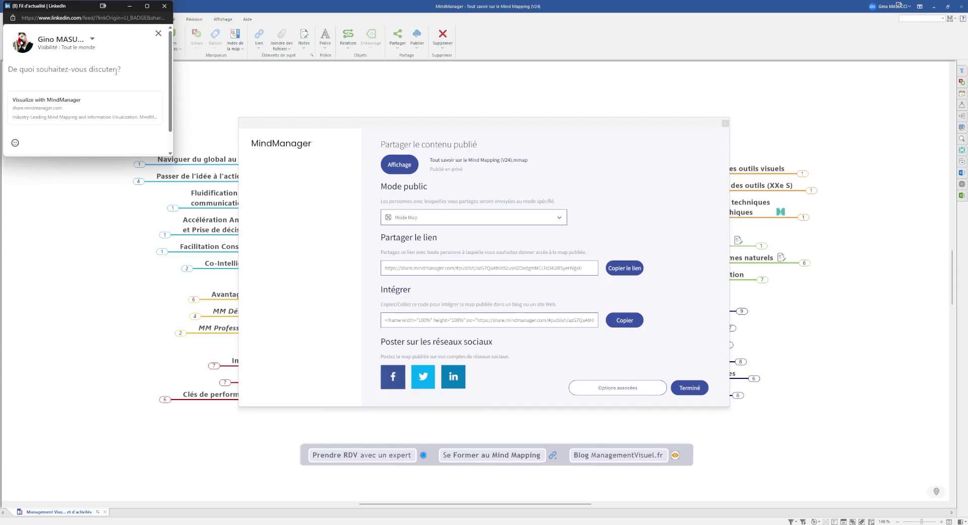
text(Voici ma nouvelle map !)
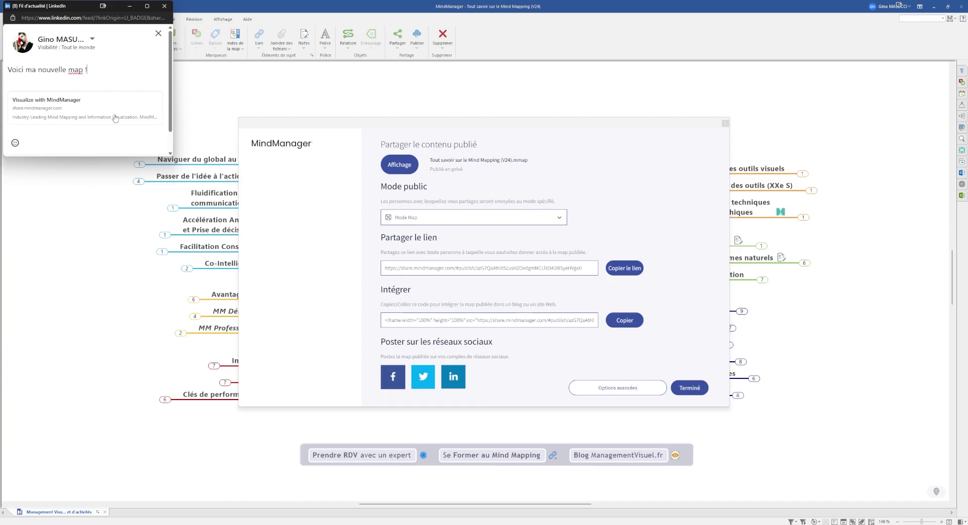
scroll(115, 119, down, 1)
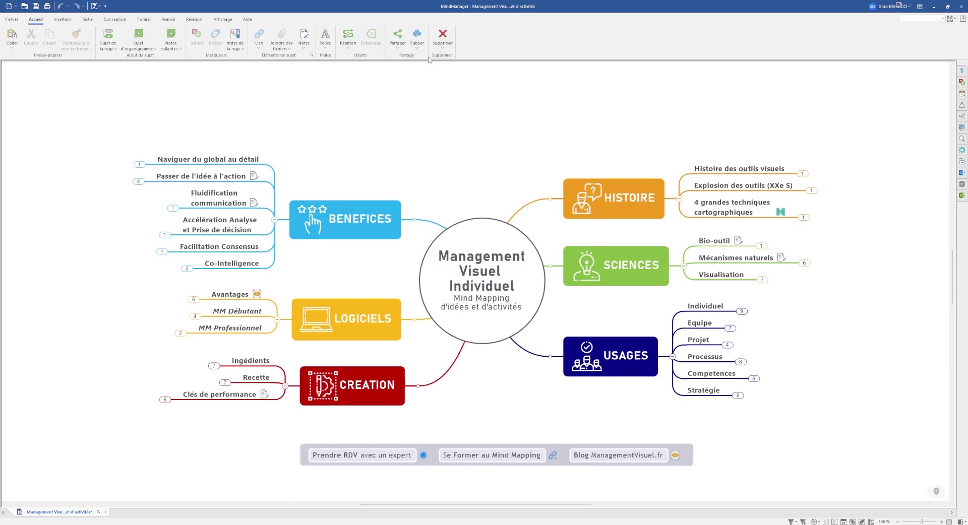
Save the map and continue from the publishing confirmation to its sharing options
key(ctrl+s)
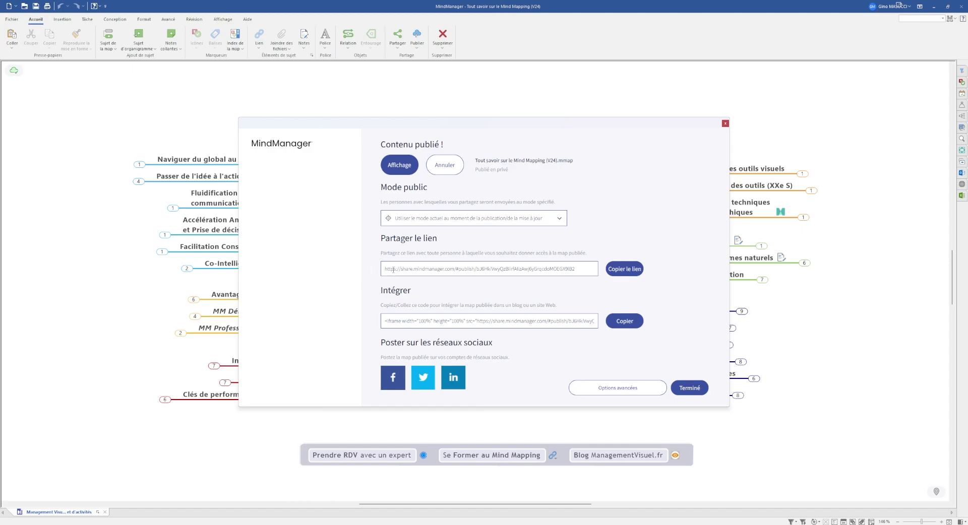
click(639, 387)
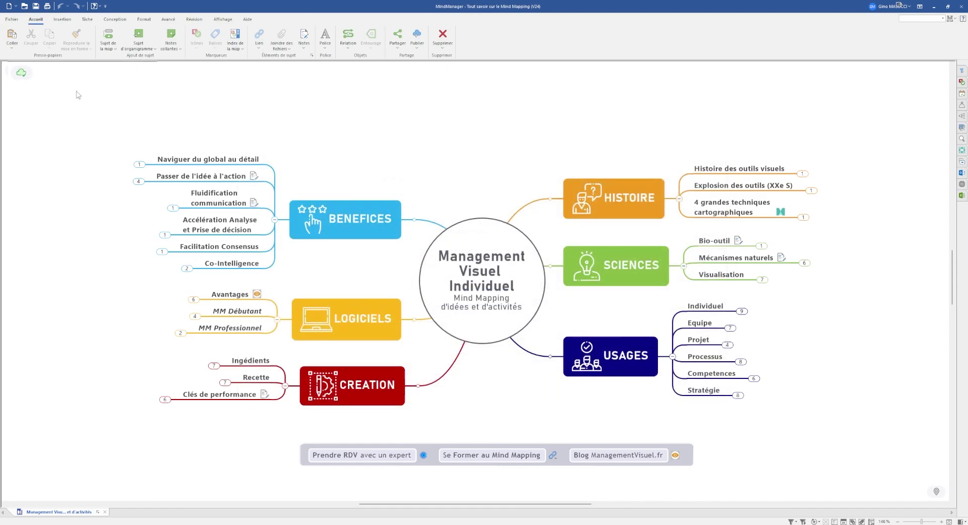
Save the published map's advanced sharing options, keeping downloads allowed and storage in UE (Francfort)
click(15, 71)
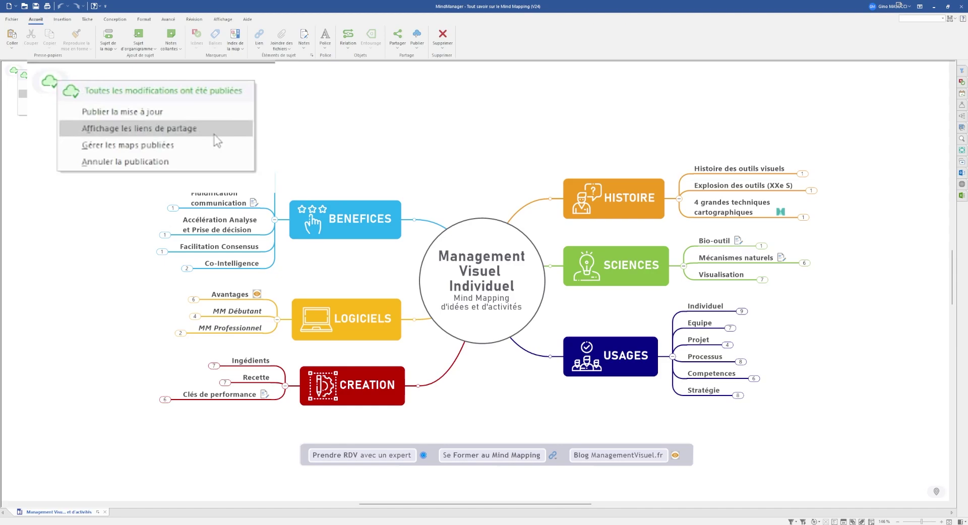
click(96, 98)
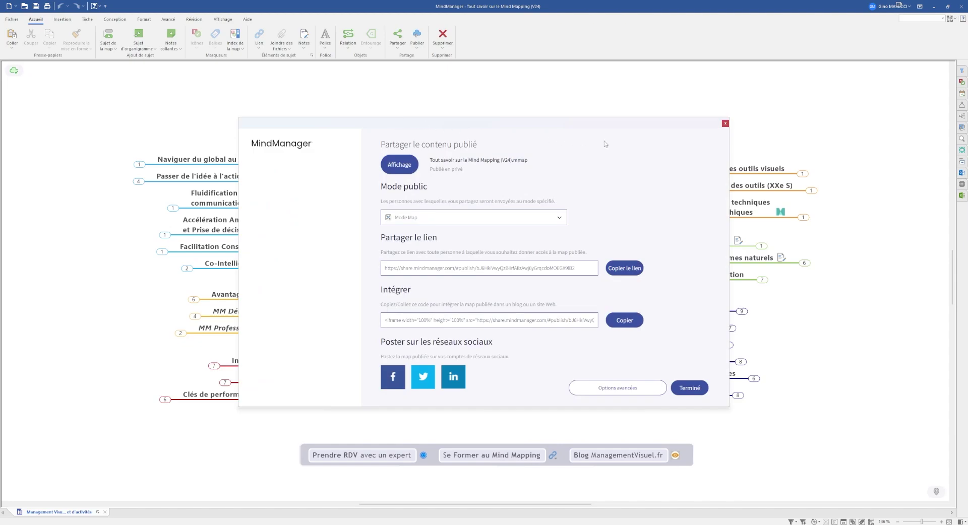
click(636, 389)
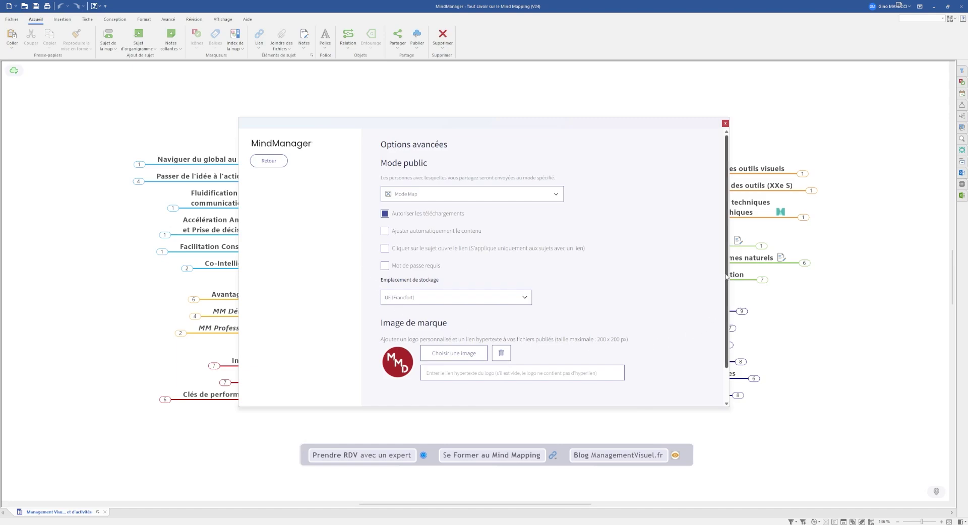
scroll(726, 270, down, 2)
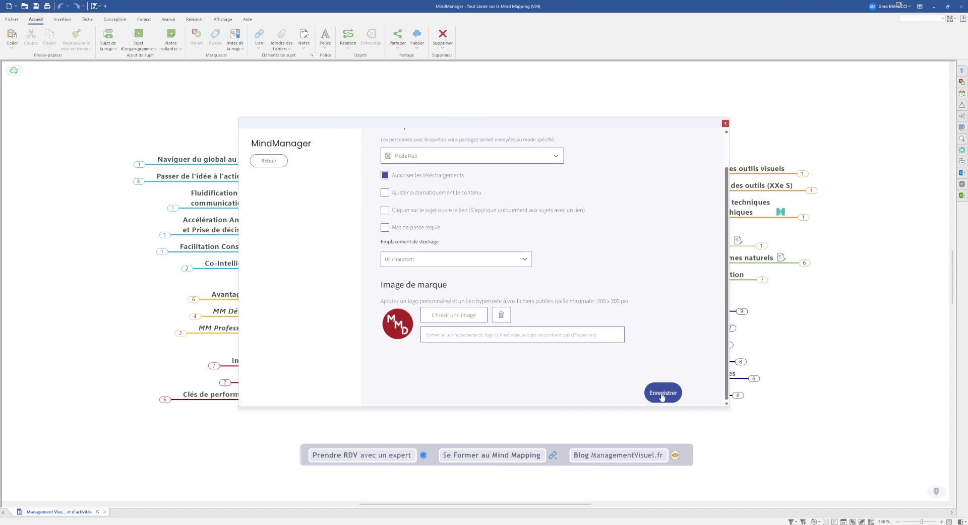
click(658, 397)
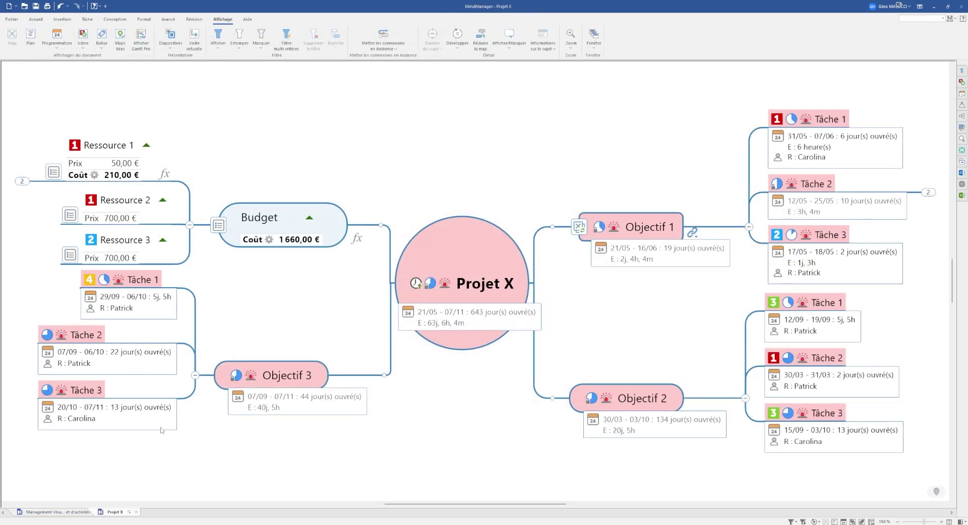
Show Projet X as an outline, then an icon board by priority, then a tag board
click(30, 37)
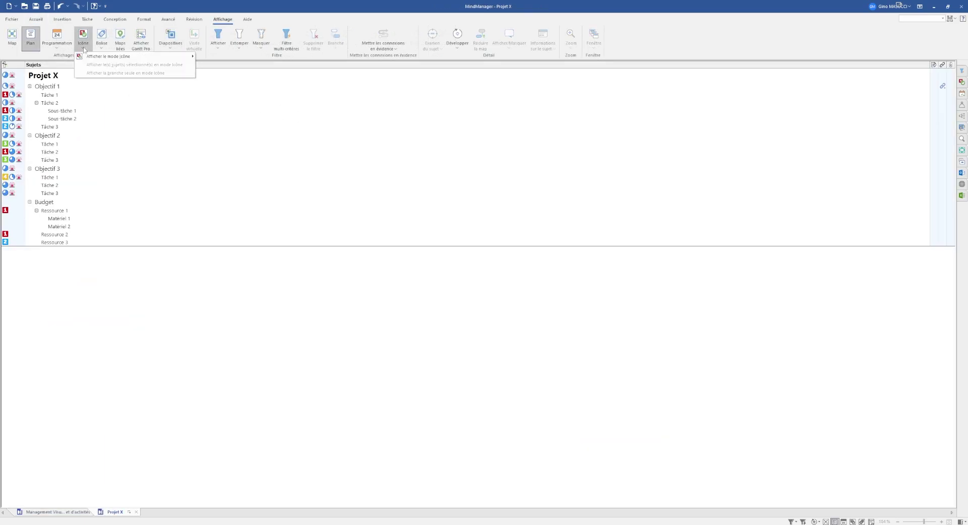
click(83, 38)
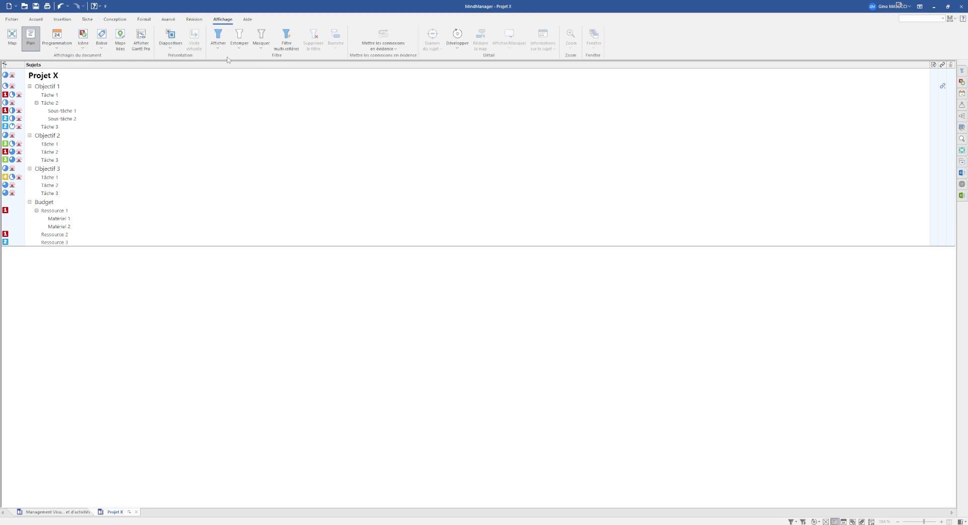
click(222, 19)
click(99, 38)
scroll(257, 190, down, 4)
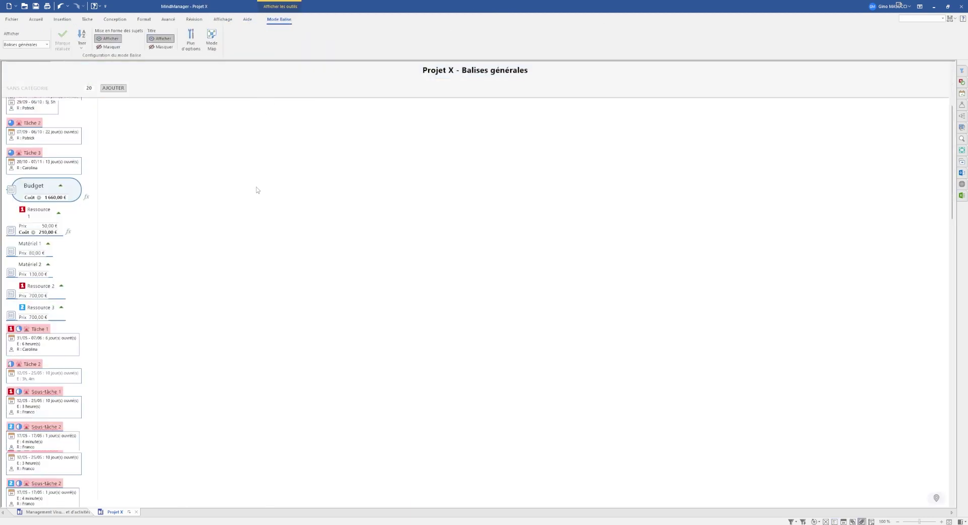
scroll(206, 181, up, 4)
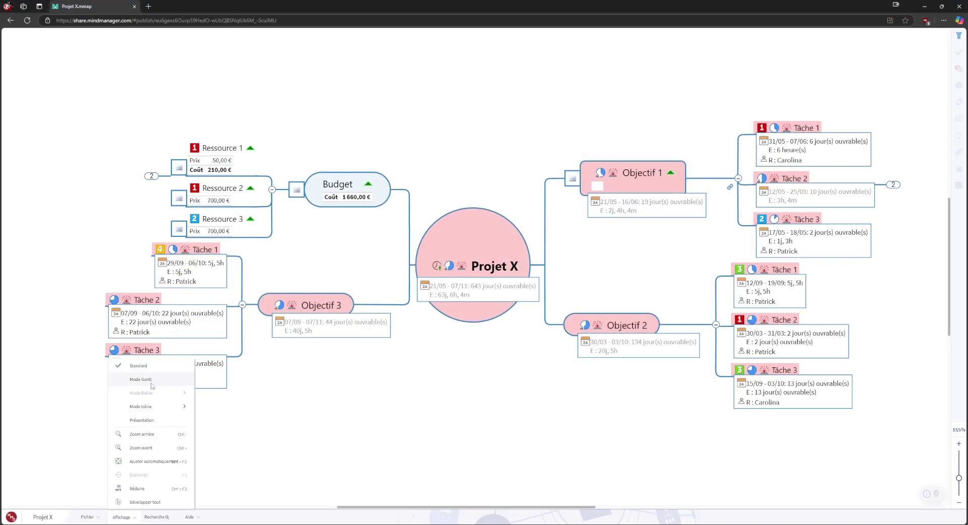
View the published Projet X as a Gantt chart, then a progress board, then the standard map
click(146, 380)
click(123, 517)
mouse_move(166, 433)
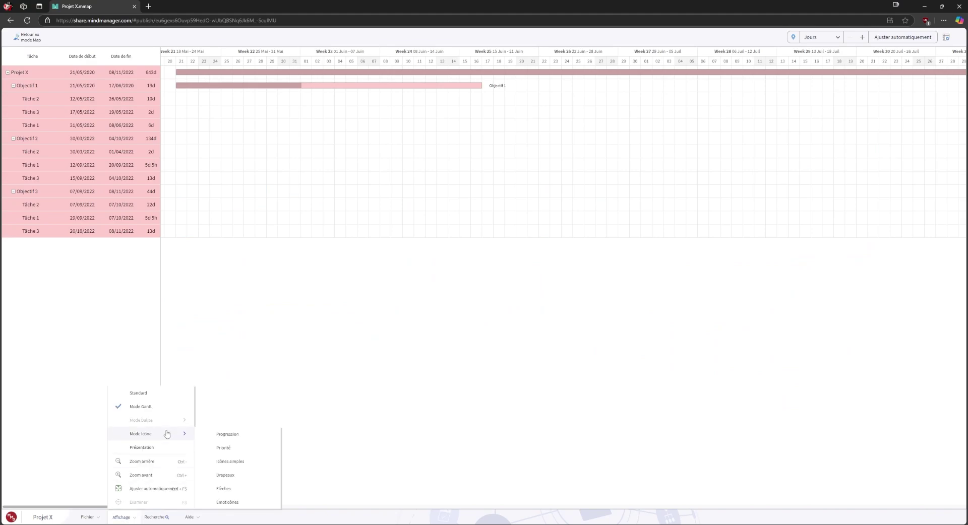
click(231, 436)
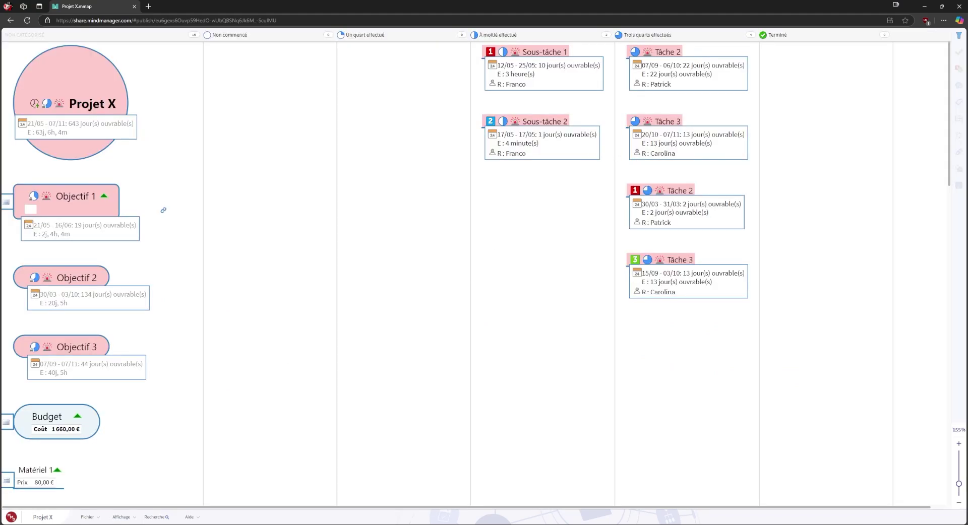
click(123, 517)
click(158, 393)
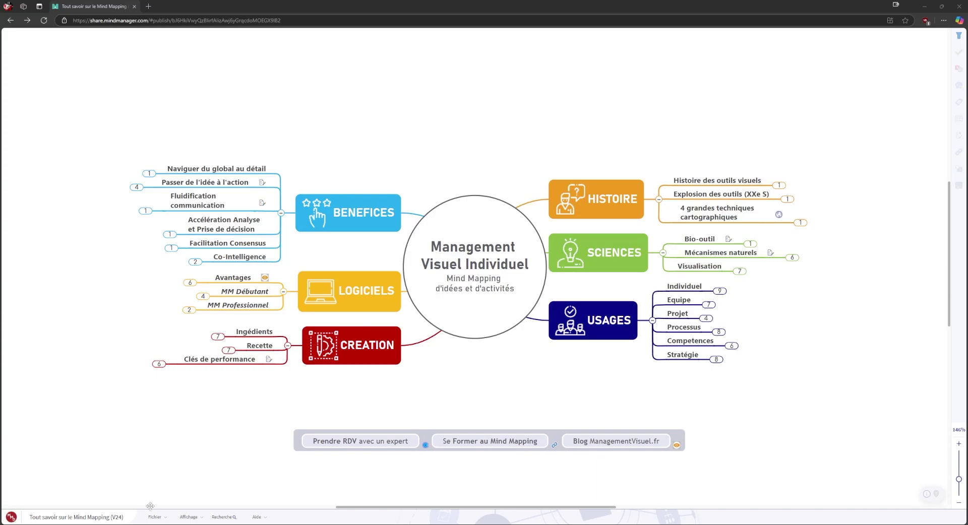
Check the viewer's Exporter menu, then untick 'Autoriser les téléchargements' and save the advanced options
click(174, 514)
mouse_move(204, 490)
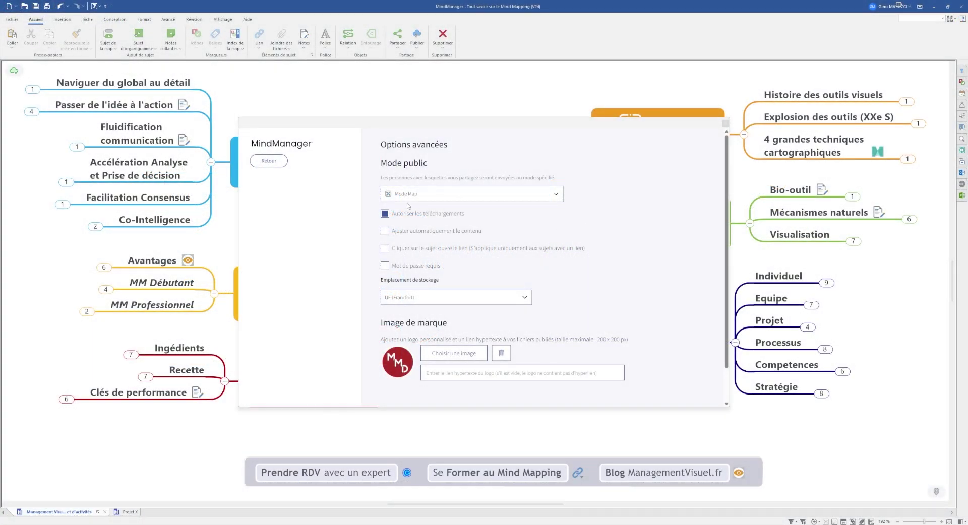
click(385, 214)
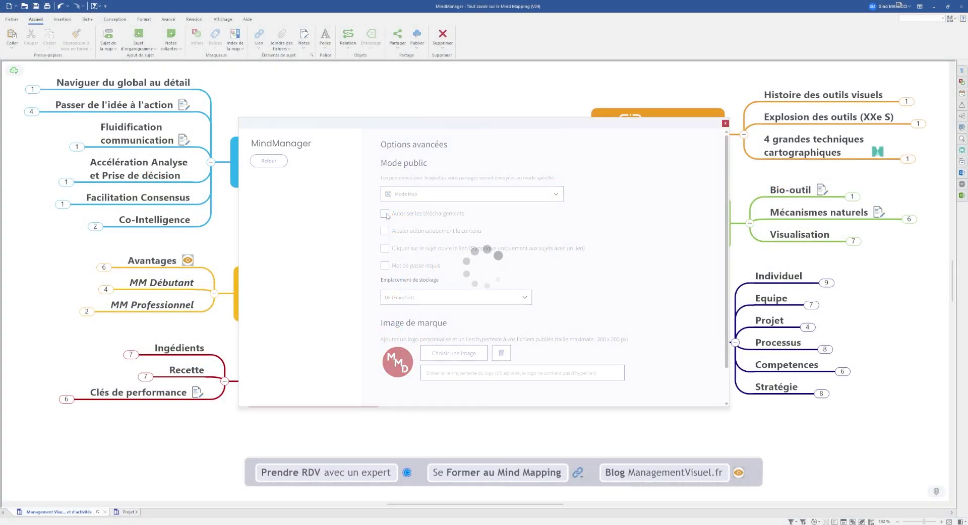
scroll(682, 277, down, 2)
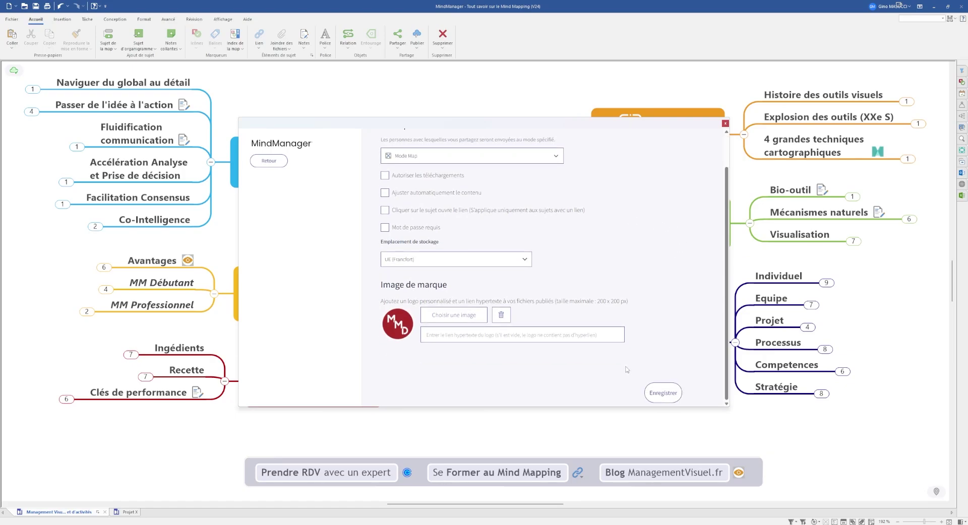
click(661, 393)
Enable 'Ajuster automatiquement le contenu' for the published map, save, and copy its share link
click(687, 389)
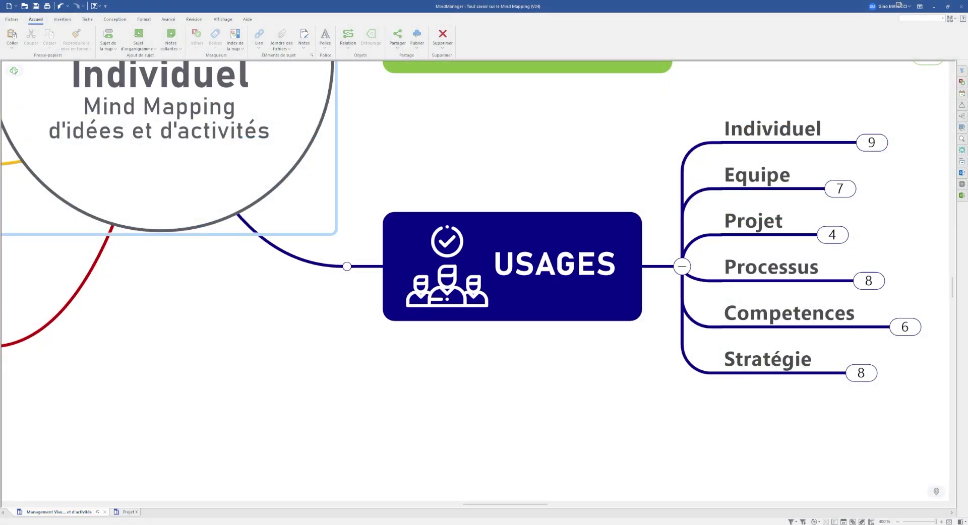
click(14, 70)
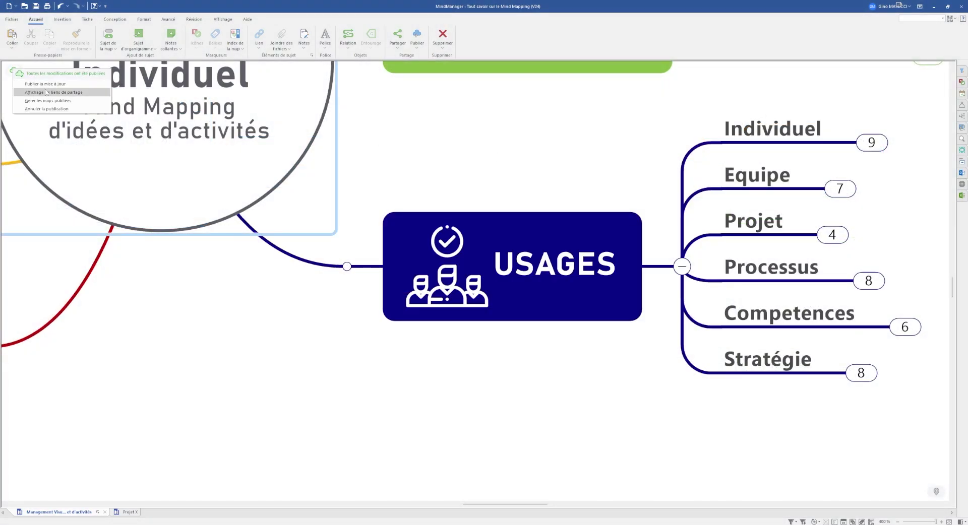
click(47, 92)
click(635, 390)
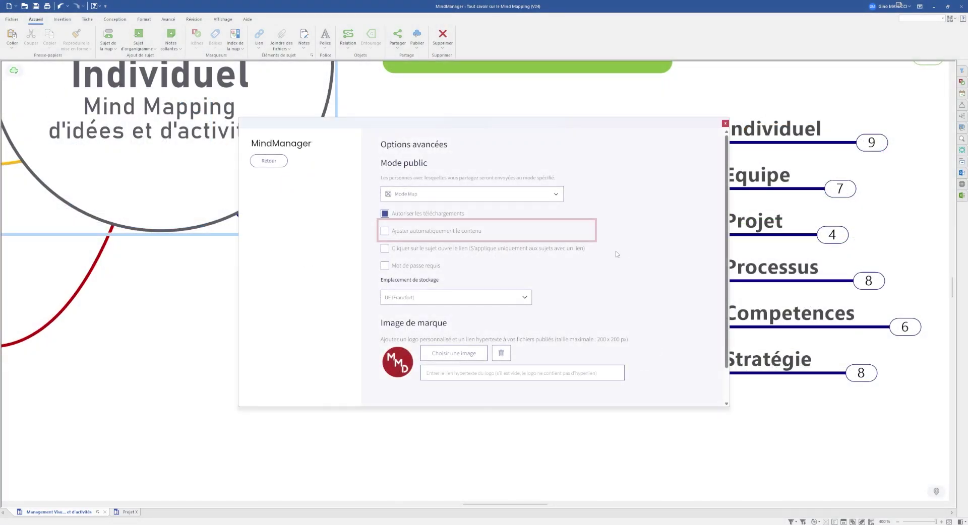
click(444, 230)
scroll(554, 303, down, 1)
click(663, 391)
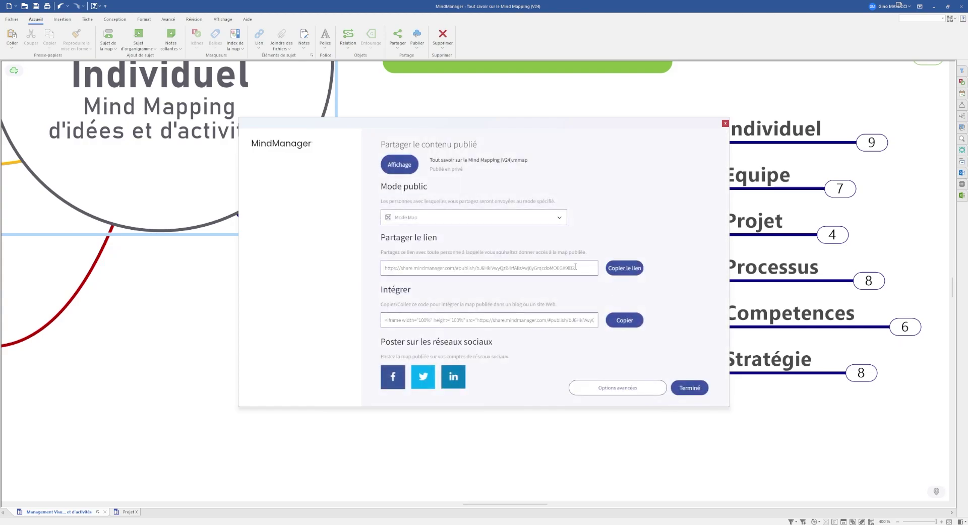
click(624, 268)
click(690, 388)
Load the share link in Edge, then enable 'Cliquer sur le sujet ouvre le lien' and save
text(https://share.mindmanager.com/#publish/bJ6HkiVwyQzBlirfAlizAwj6yGrqcdoMOEGX9IB2)
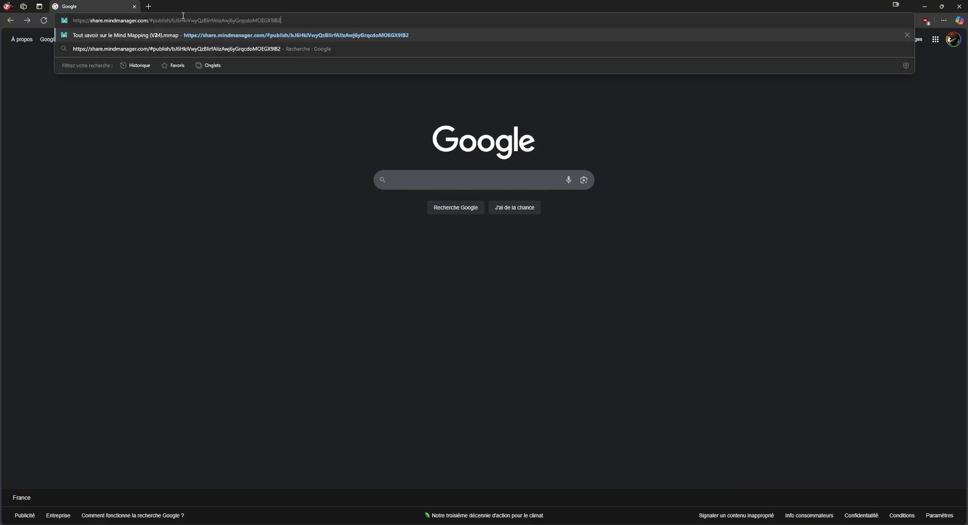
key(Return)
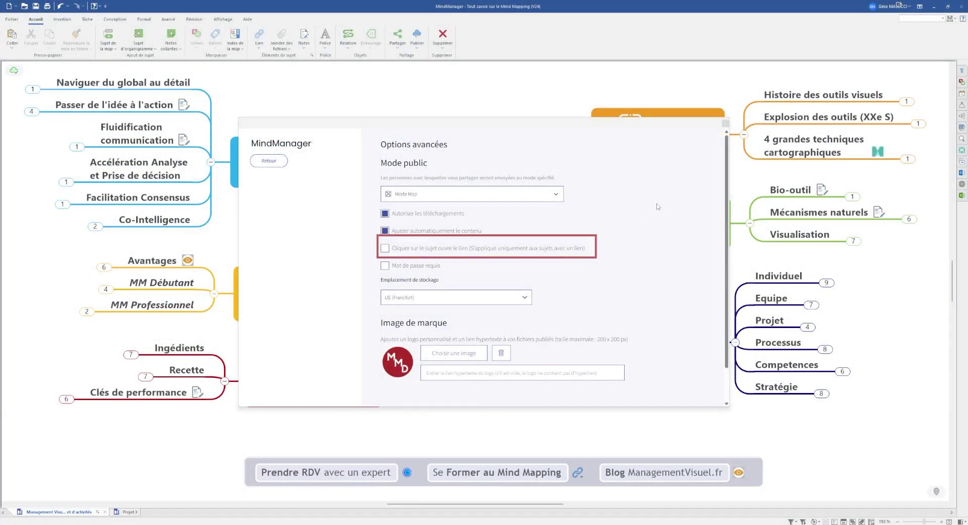
click(432, 251)
scroll(674, 267, down, 1)
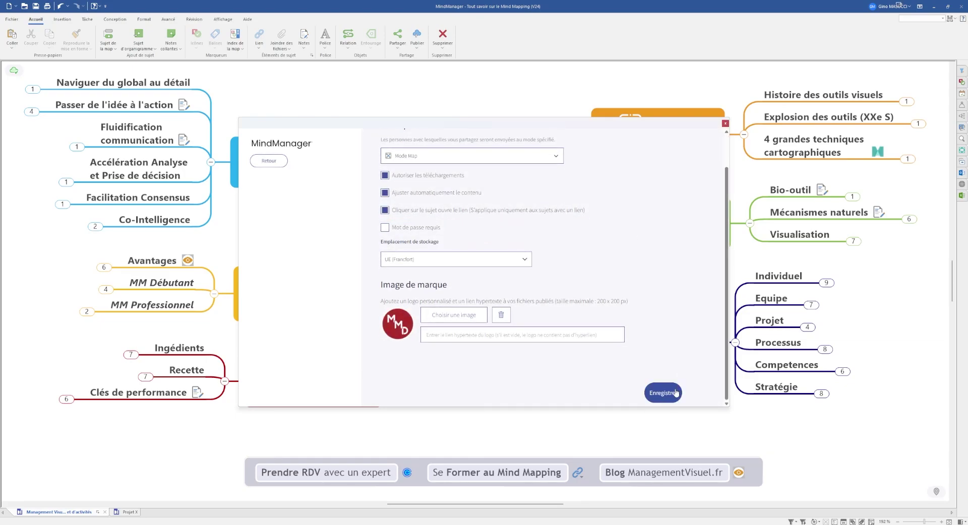
click(675, 393)
click(688, 391)
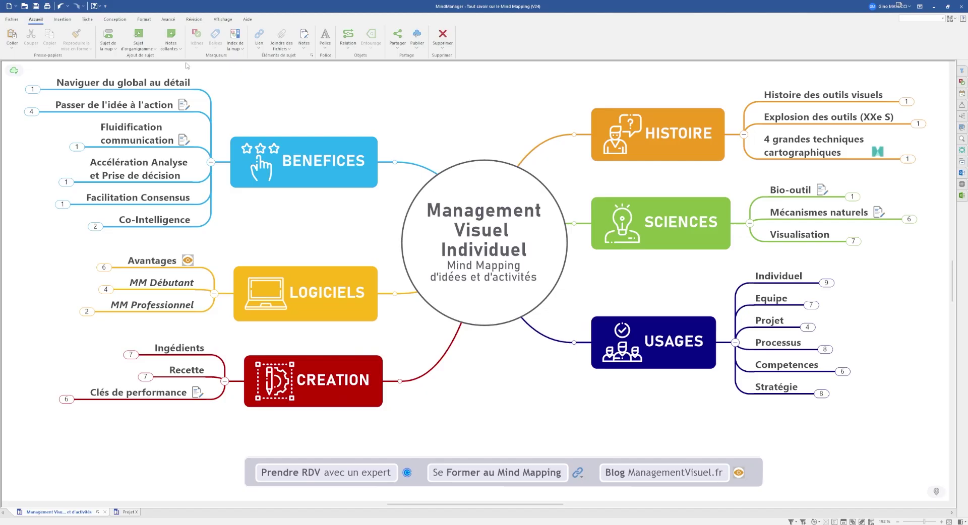
Paste the published map's share link into Edge's address bar again
key(alt+Tab)
click(256, 20)
text(https://share.mindmanager.com/#publish/bJ6HkiVwyQzBlirfAlizAwj6yGrqcdoMOEGX9lB2)
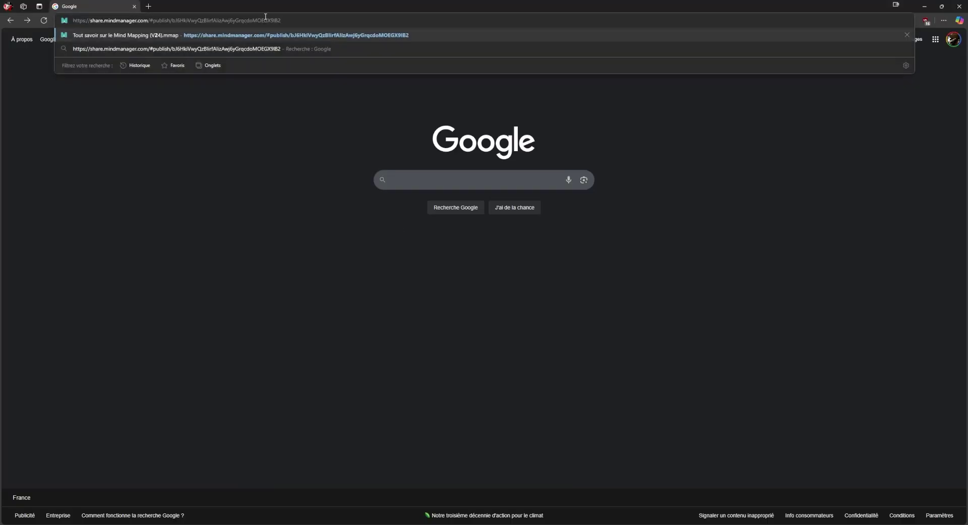
Load the shared map, follow the Avantages topic link to its article, then close that article tab
key(Return)
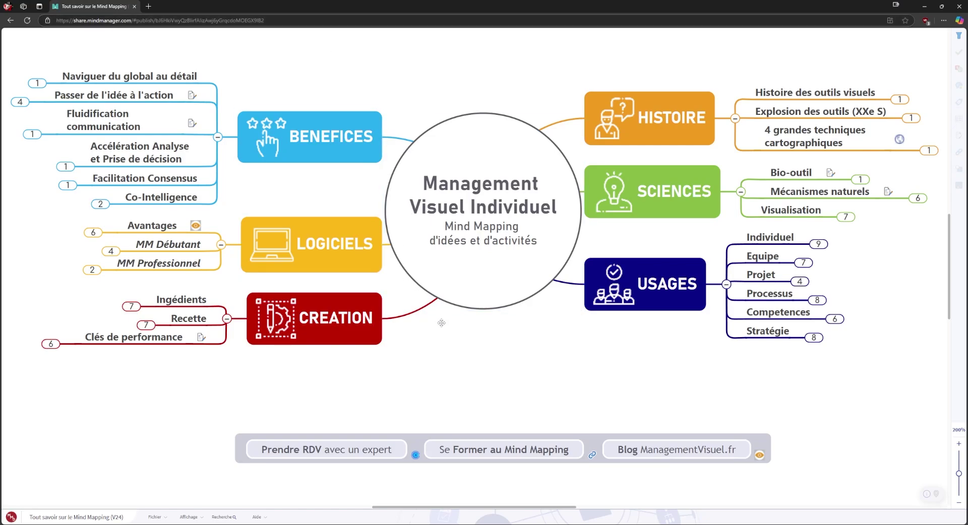
click(196, 225)
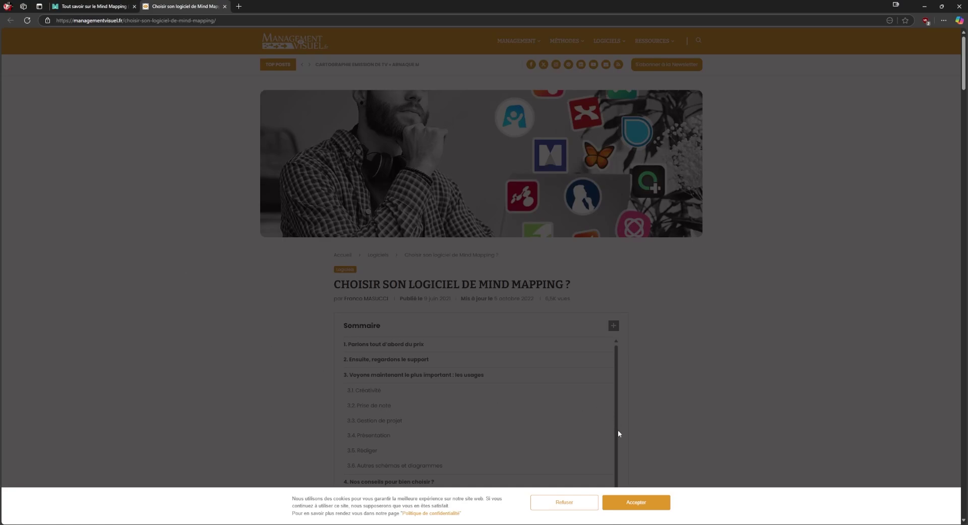
click(637, 502)
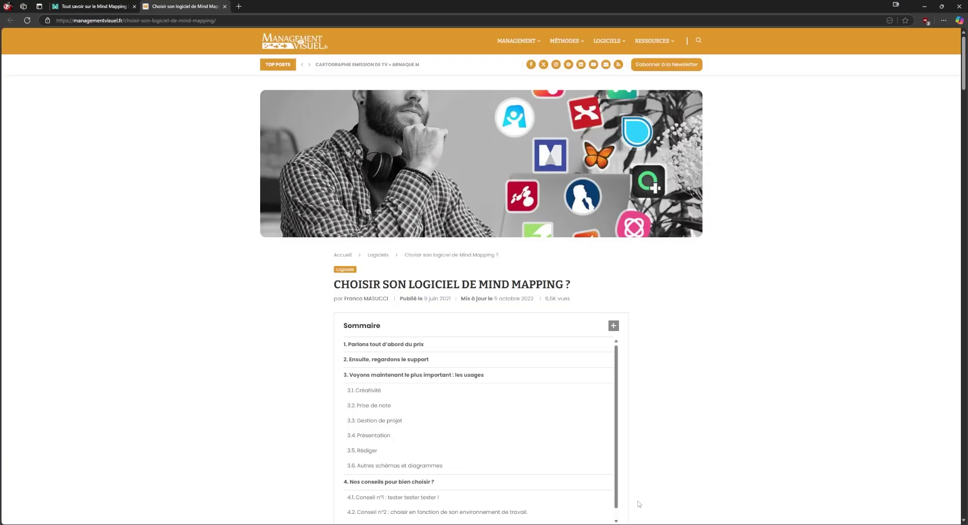
scroll(769, 425, down, 5)
scroll(763, 421, up, 5)
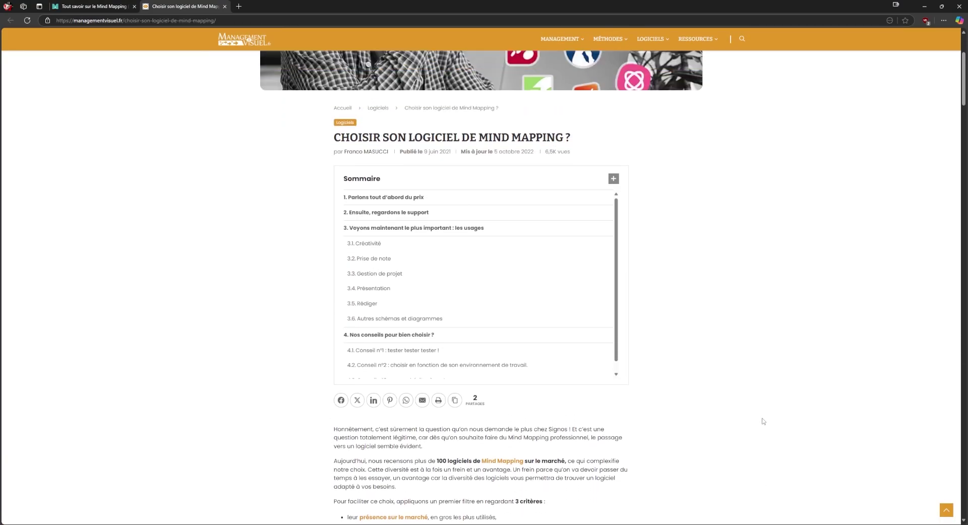
middle_click(180, 8)
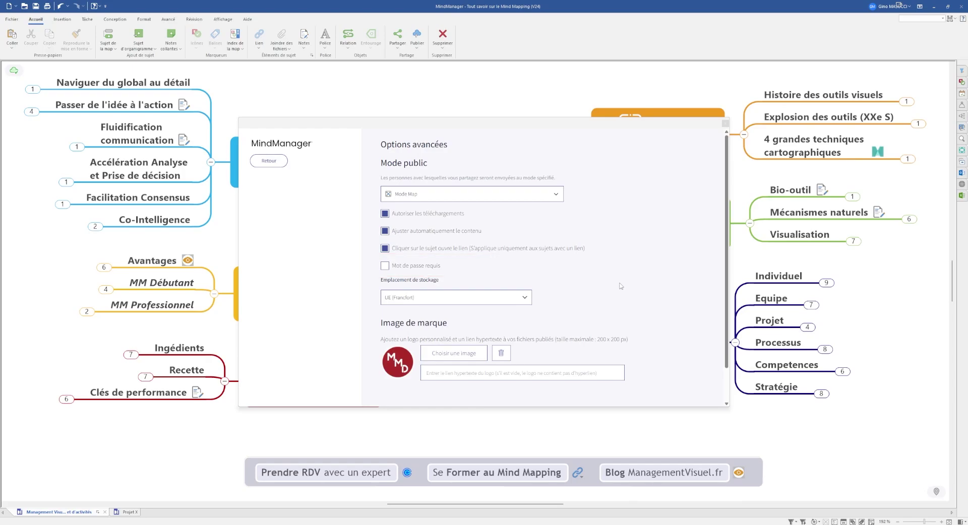
Turn on Mot de passe requis with a viewing password and save the publishing options
click(414, 267)
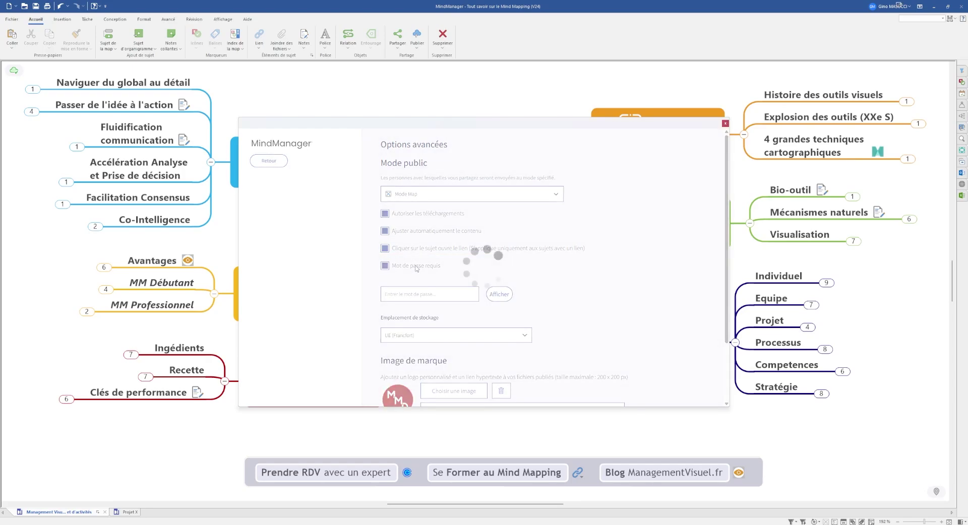
text(m)
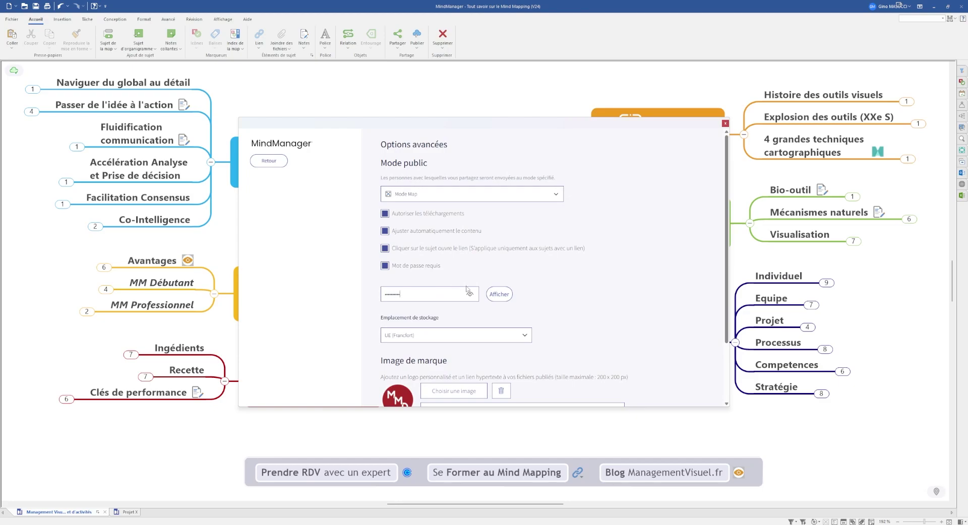
scroll(683, 328, down, 2)
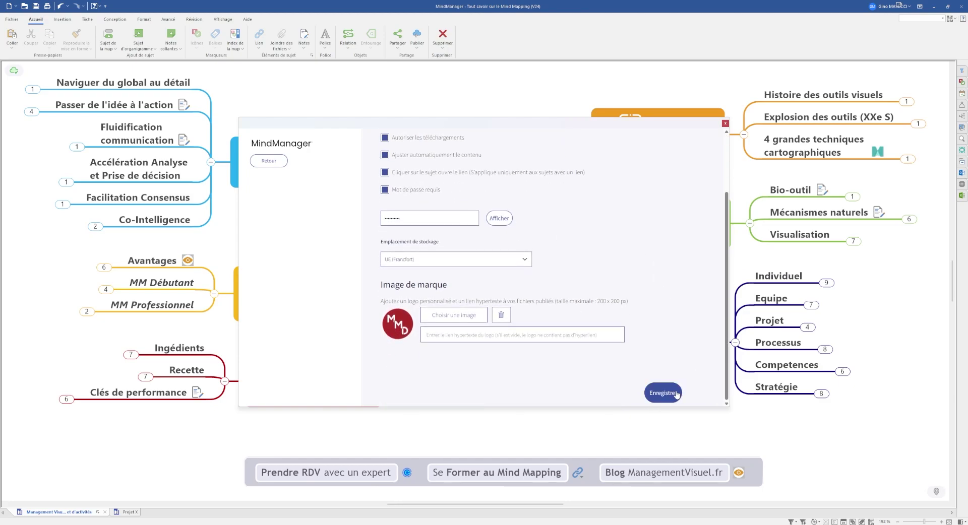
click(676, 394)
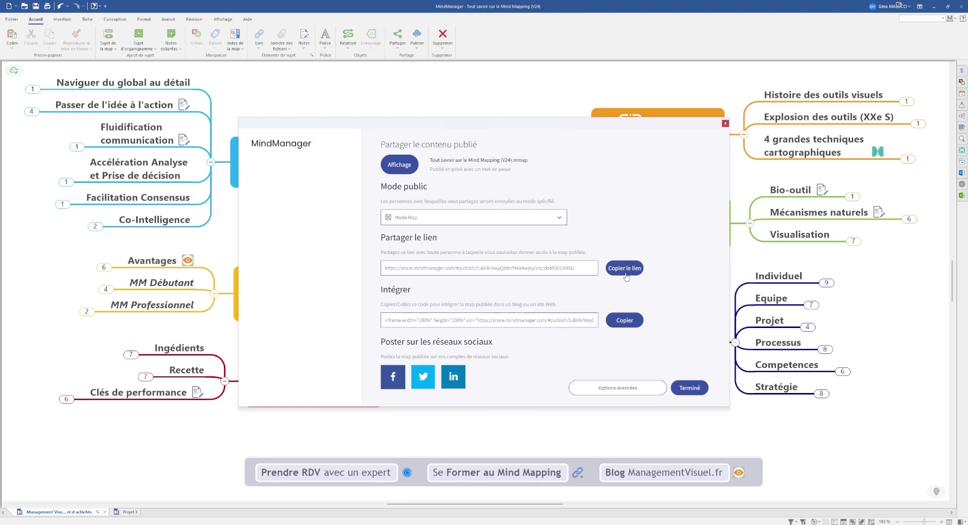
Open the copied share link in Edge and enter the password to view the map
click(624, 272)
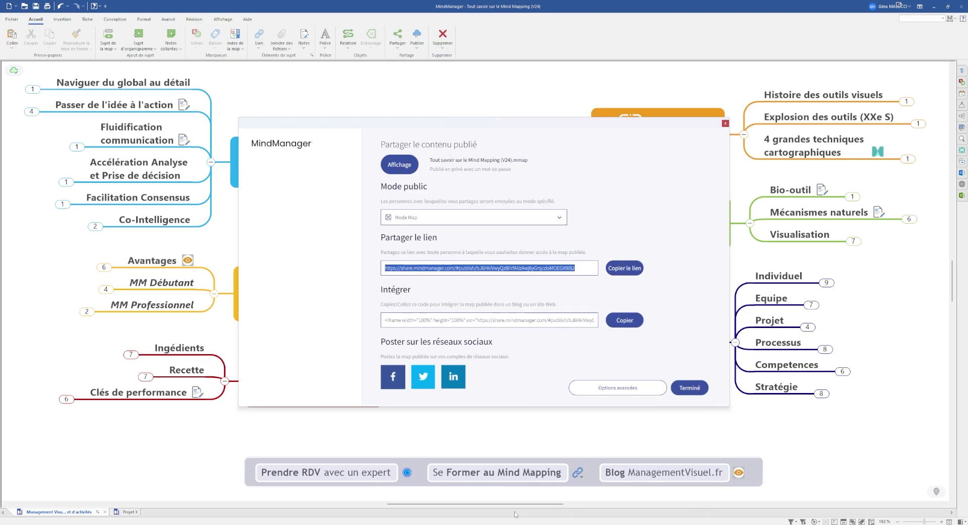
key(alt+Tab)
click(179, 19)
key(ctrl+v)
key(Return)
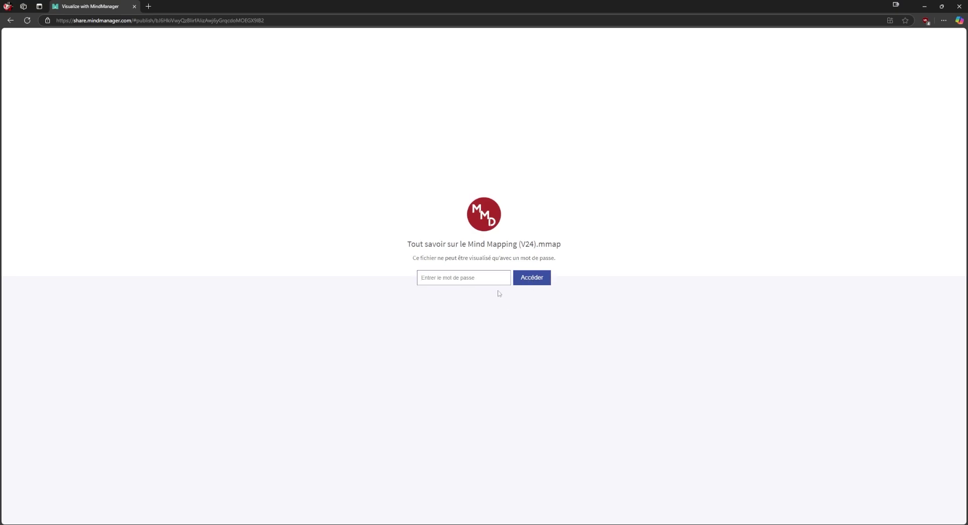
click(494, 278)
key(Return)
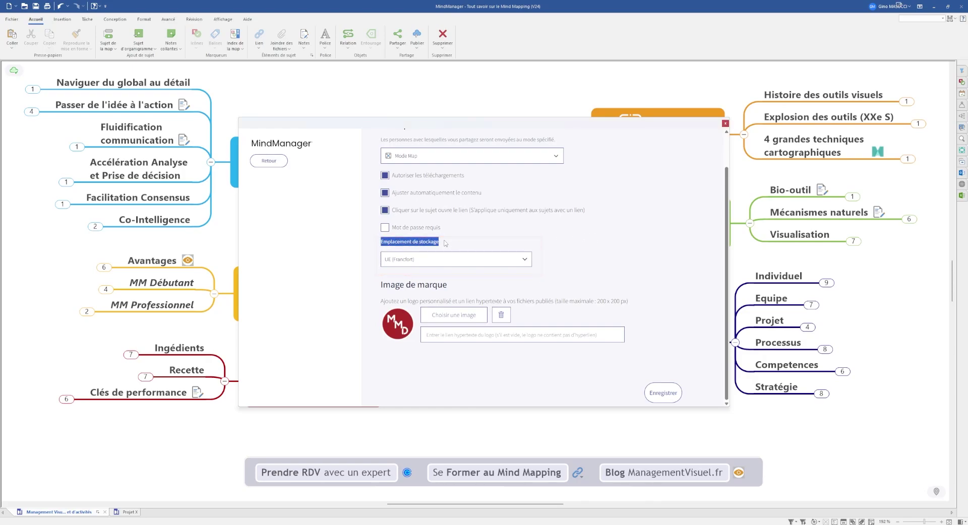
click(479, 258)
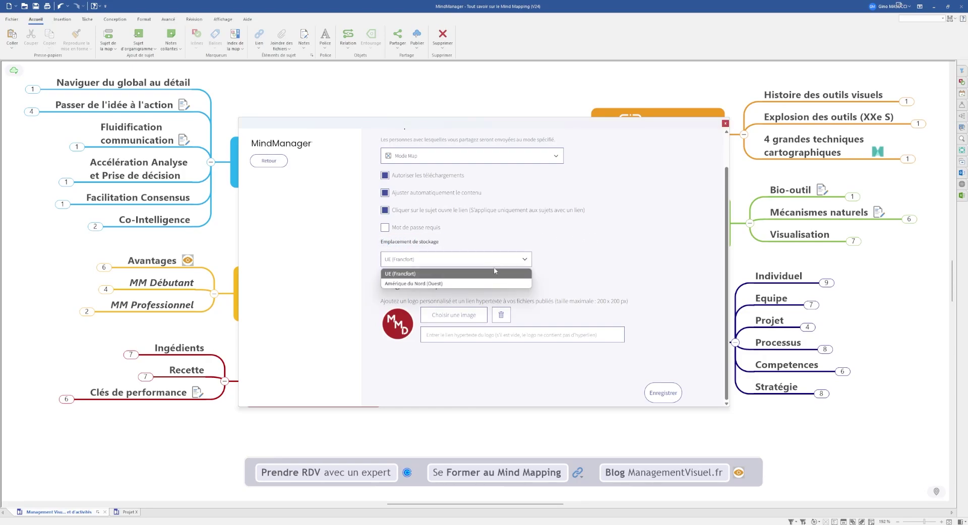
click(502, 276)
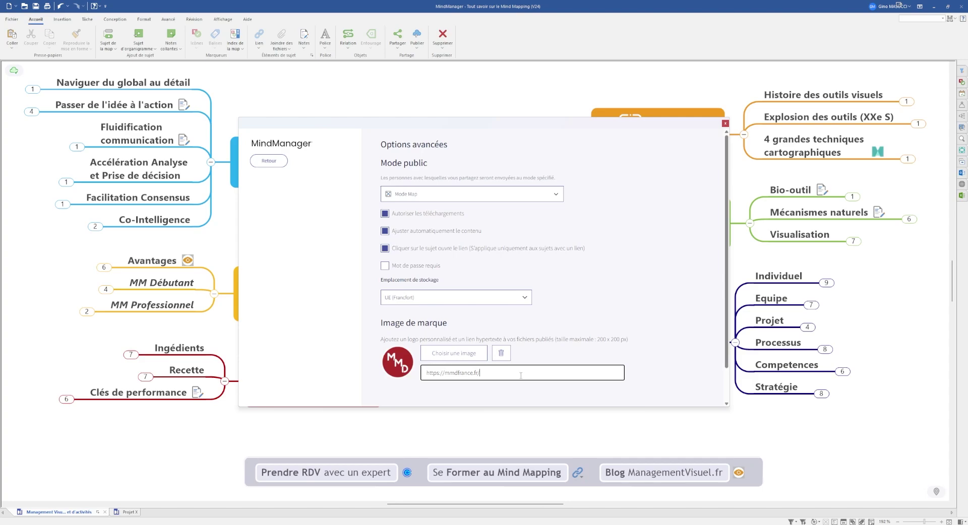
scroll(614, 365, down, 3)
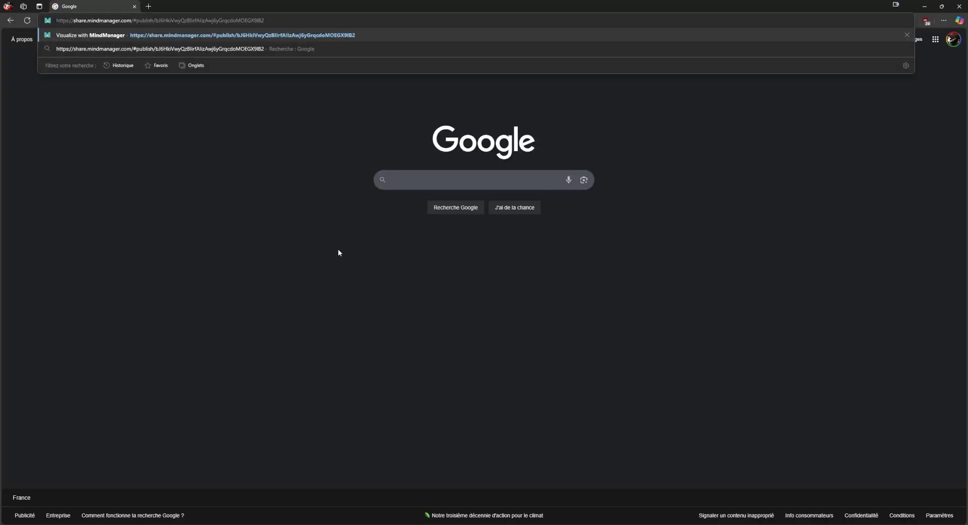
key(Return)
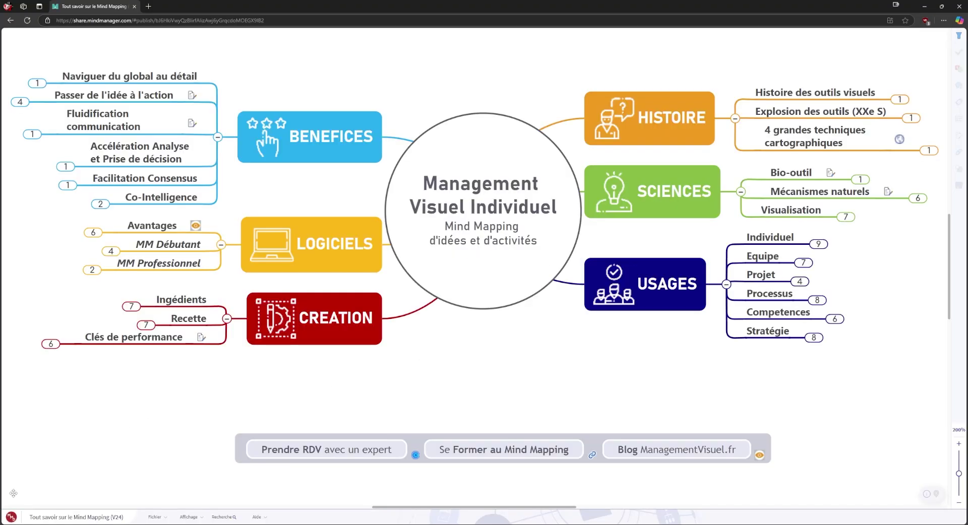
Confirm the viewer logo opens MMD France, then unpublish the Tout savoir sur le Mind Mapping map
click(11, 518)
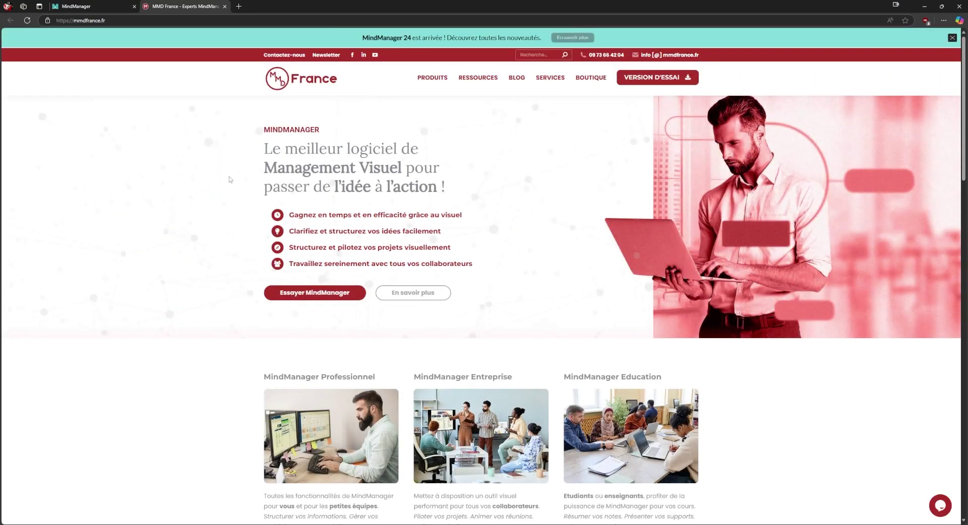
key(ctrl+w)
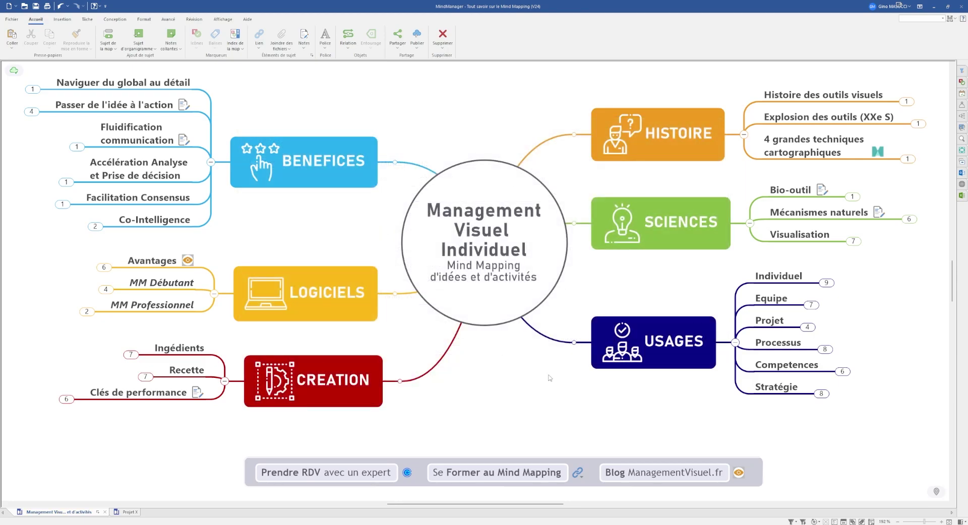
click(15, 72)
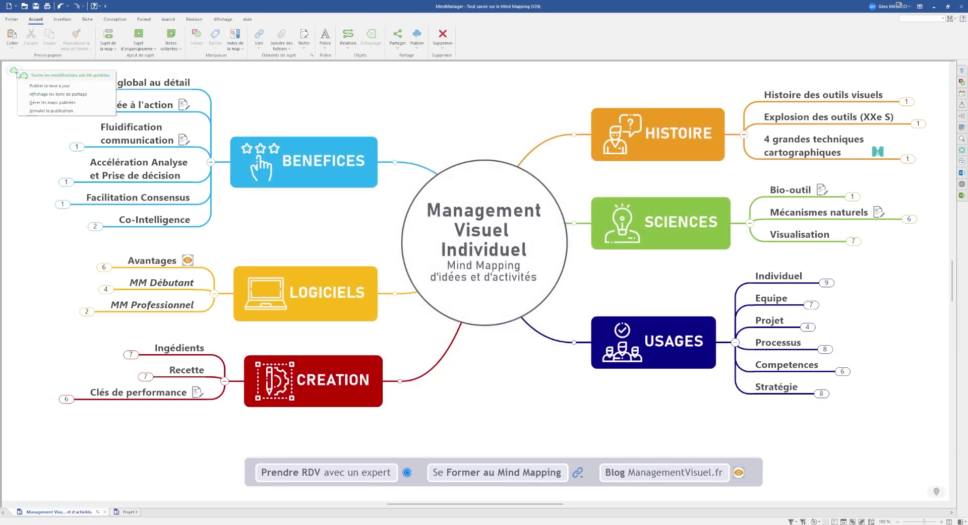
click(50, 111)
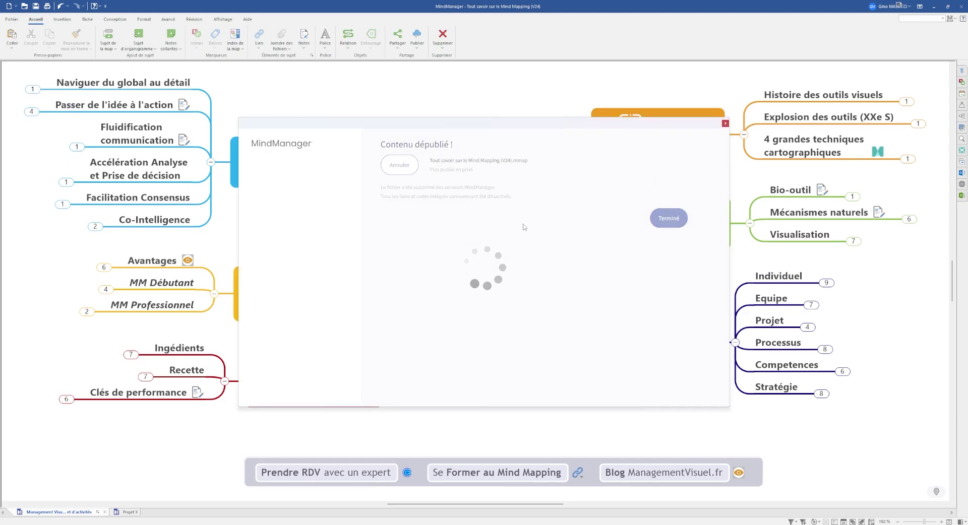